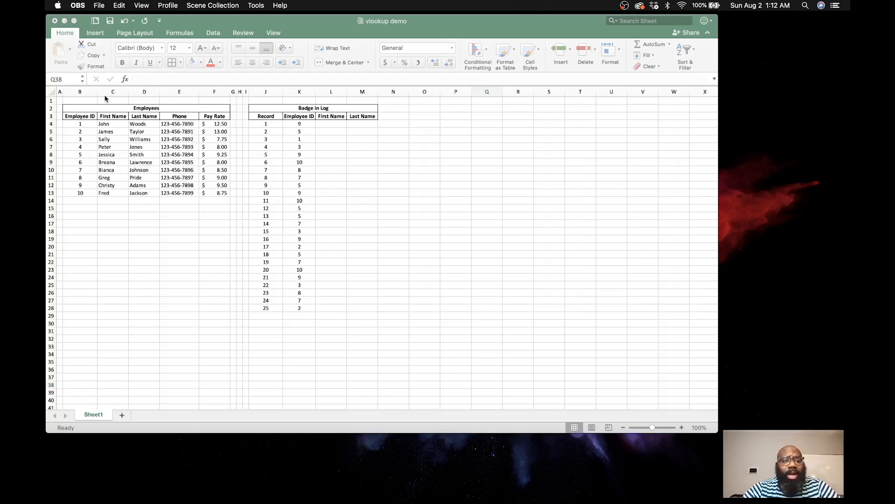
# Examine the columns and records of the Employees table and the Badge in Log table.
pyautogui.press('super+Tab')
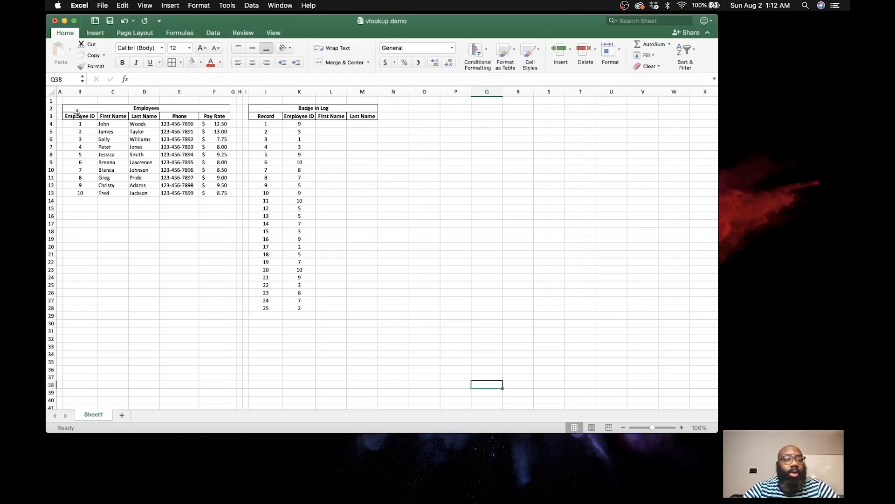
pyautogui.click(77, 115)
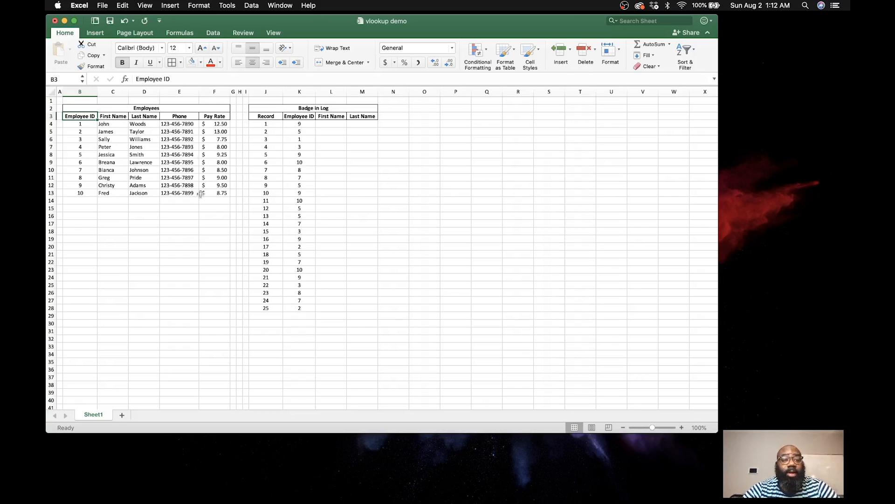
pyautogui.click(187, 124)
pyautogui.moveTo(187, 125); pyautogui.dragTo(186, 193)
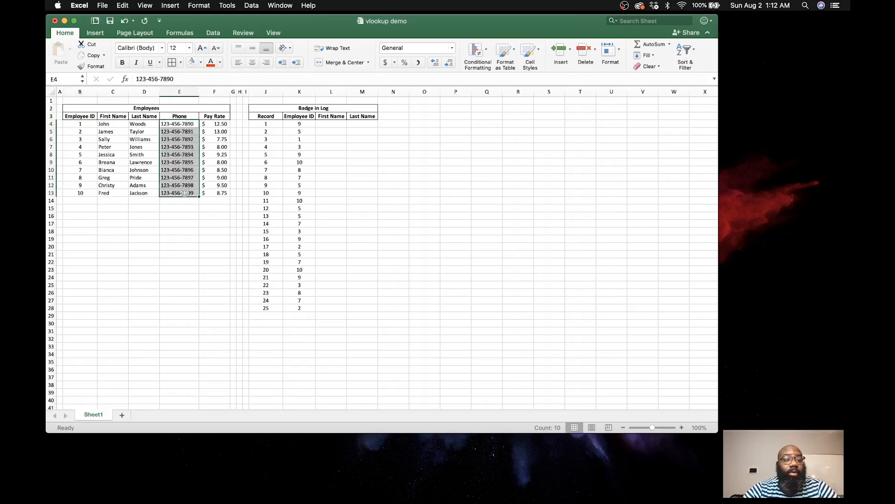
pyautogui.click(173, 140)
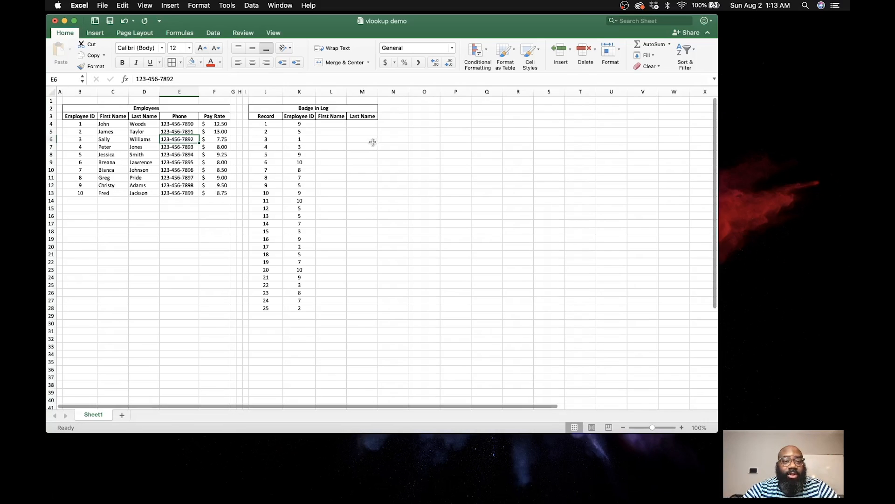
pyautogui.click(299, 124)
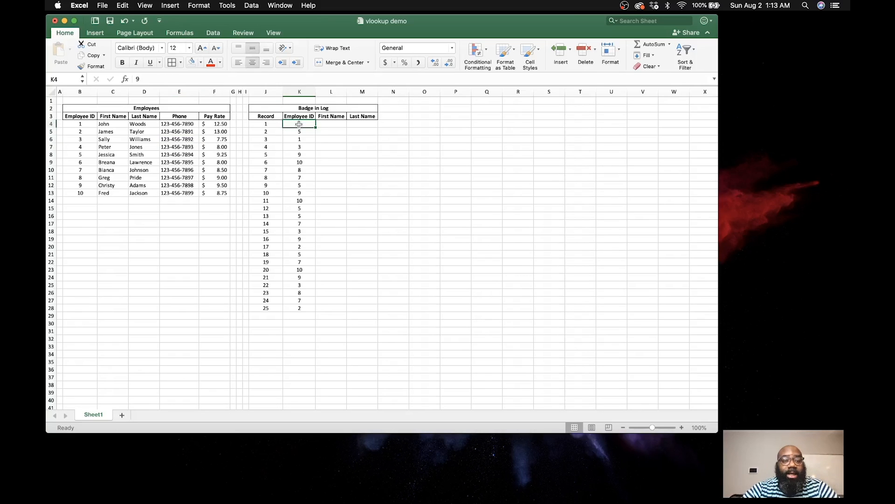
pyautogui.click(339, 117)
pyautogui.click(370, 116)
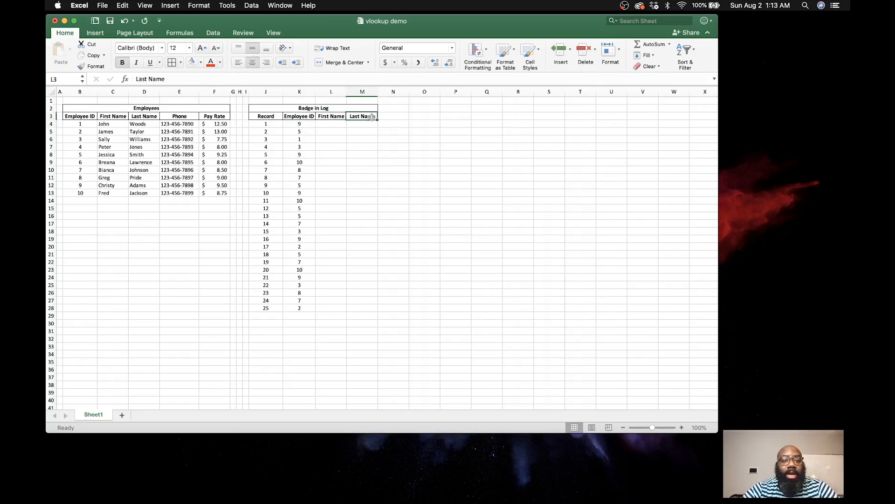
pyautogui.click(329, 123)
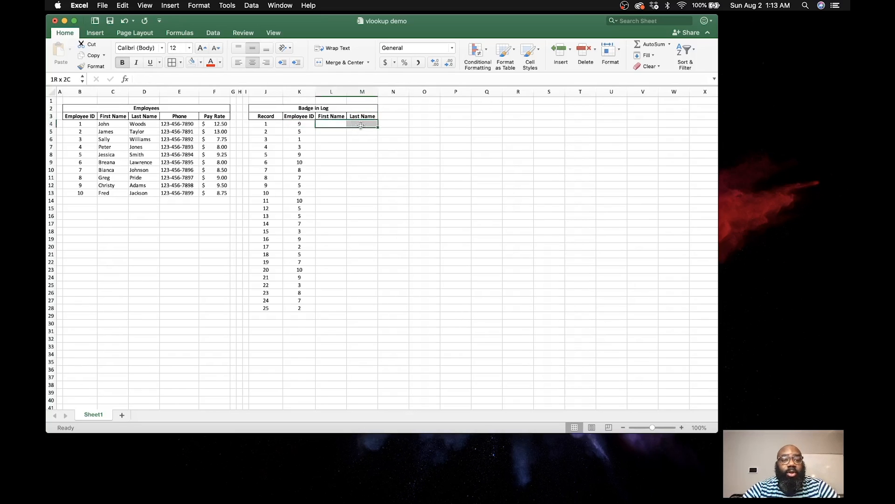
pyautogui.click(272, 123)
pyautogui.moveTo(272, 123); pyautogui.dragTo(276, 307)
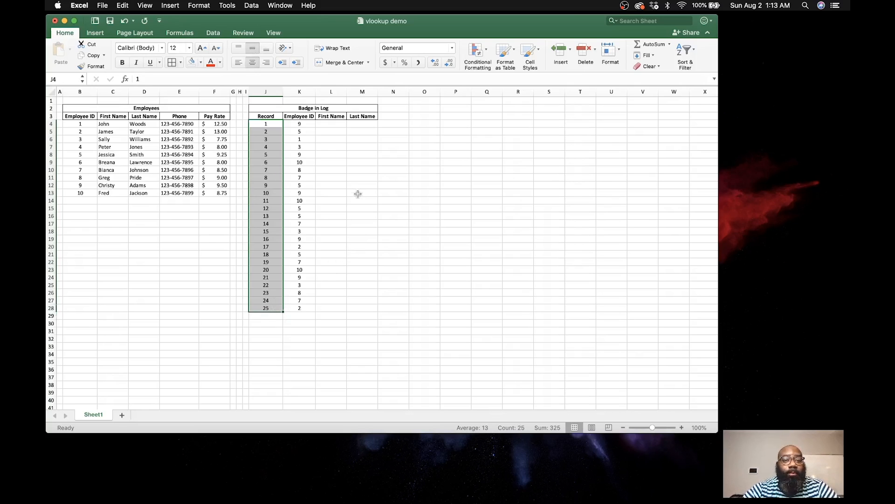
# Start a VLOOKUP formula in L4, the first First Name cell of the badge log, with K4 as lookup value.
pyautogui.click(327, 123)
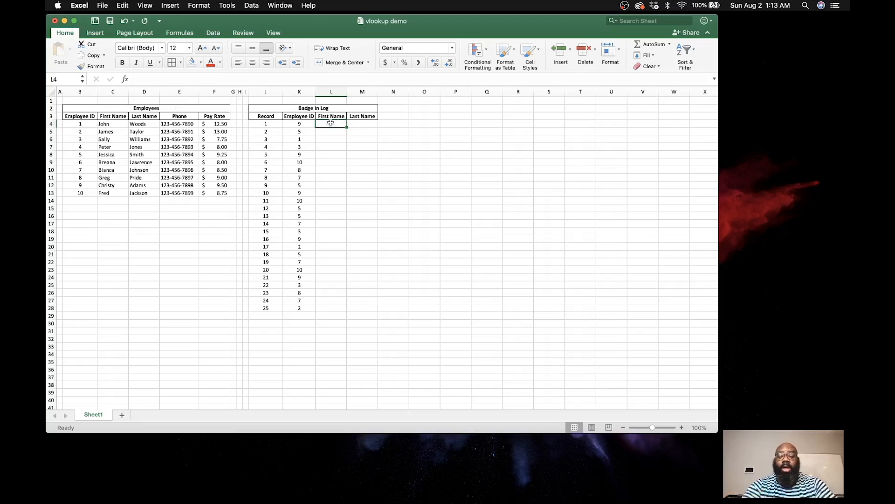
pyautogui.write('=vlok')
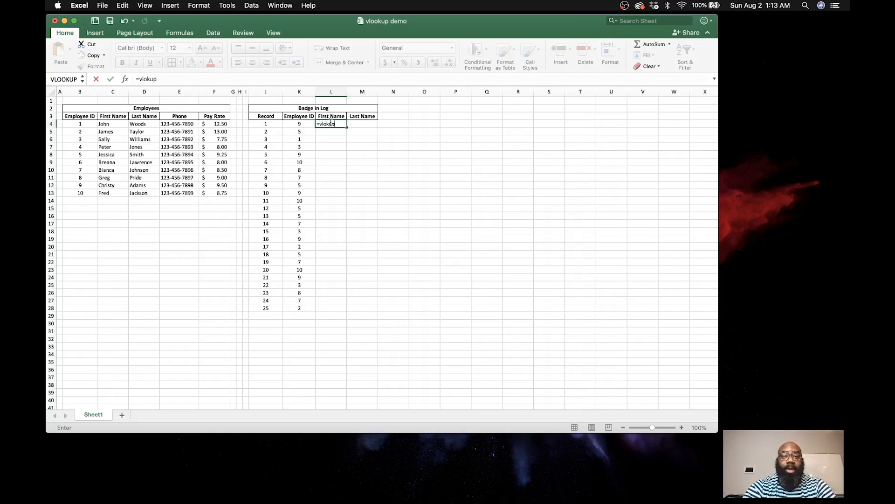
pyautogui.press('BackSpace')
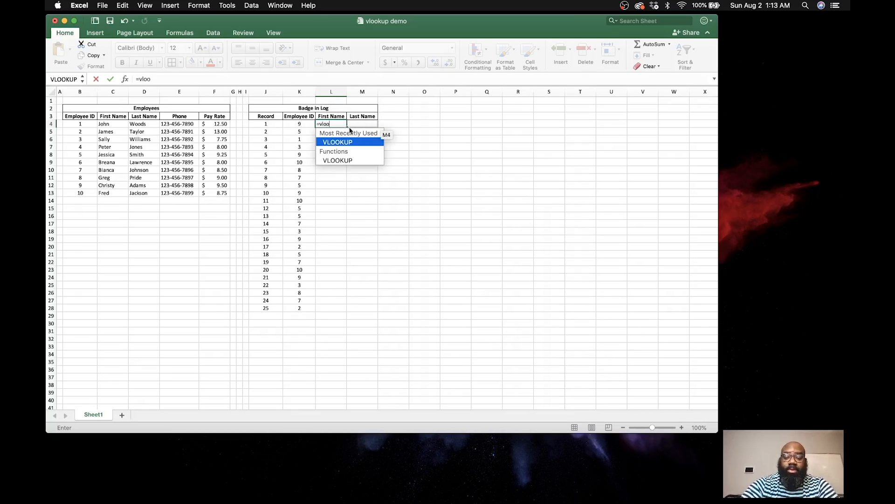
pyautogui.write('okup(')
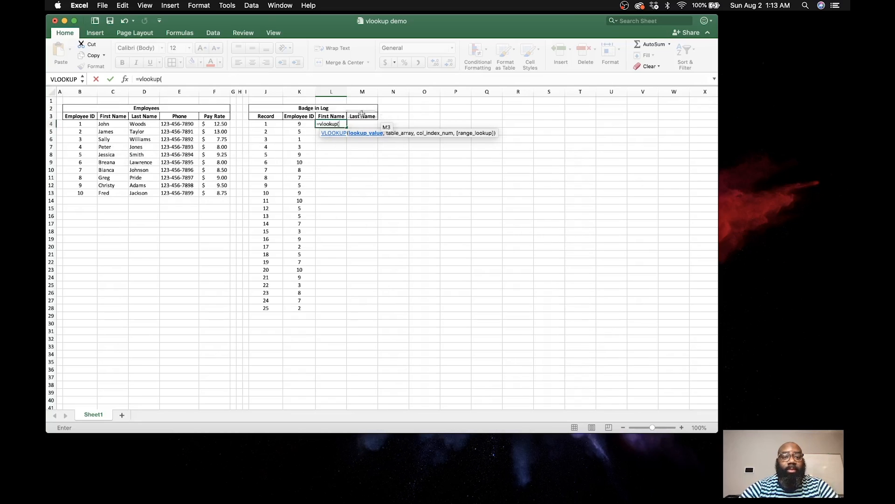
pyautogui.click(300, 125)
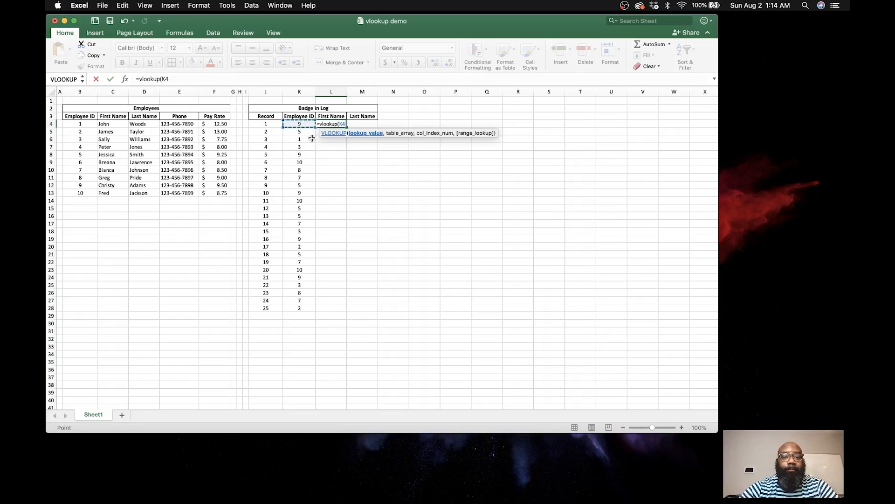
pyautogui.write(',')
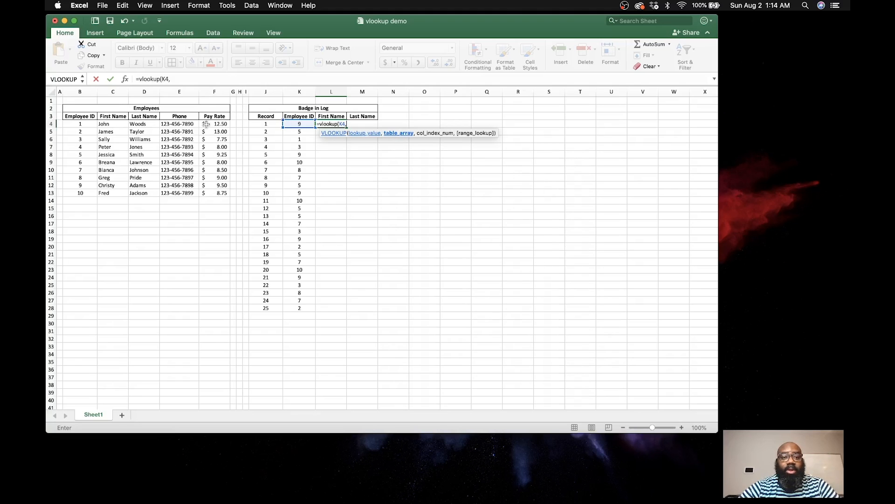
# Complete the L4 VLOOKUP with table array B4:F13, column index 2 and range lookup FALSE.
pyautogui.click(79, 123)
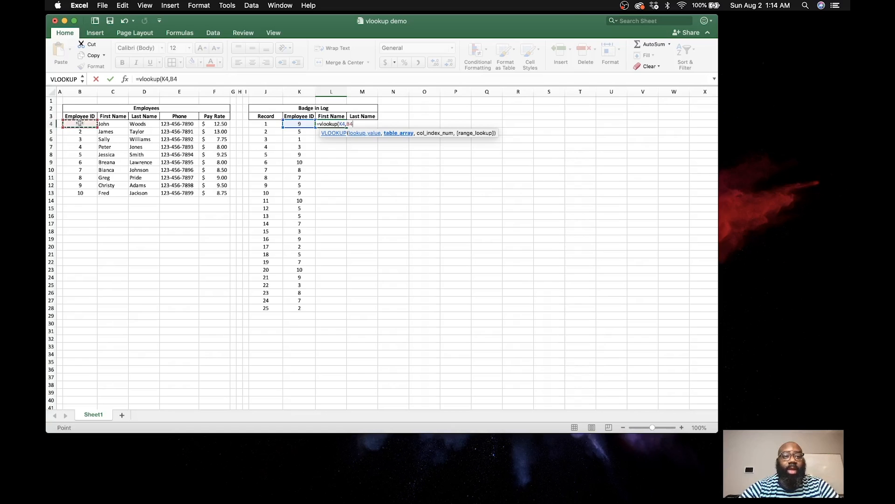
pyautogui.moveTo(79, 123); pyautogui.dragTo(217, 194)
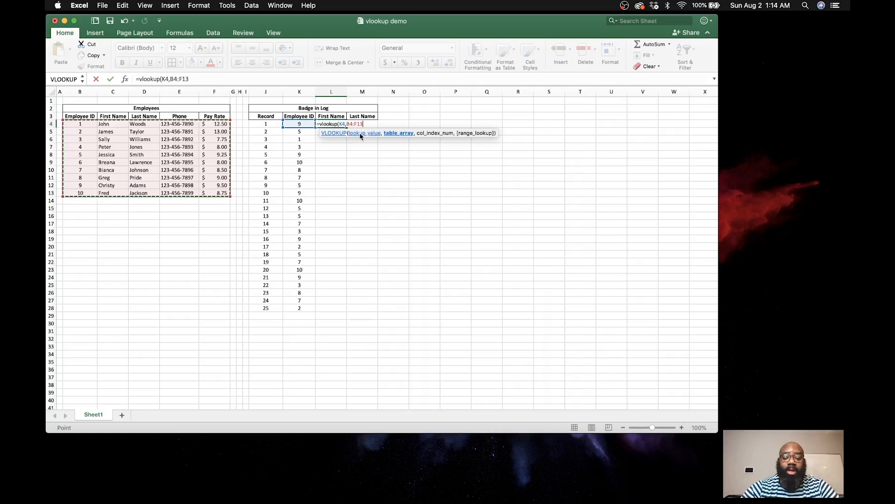
pyautogui.write(',')
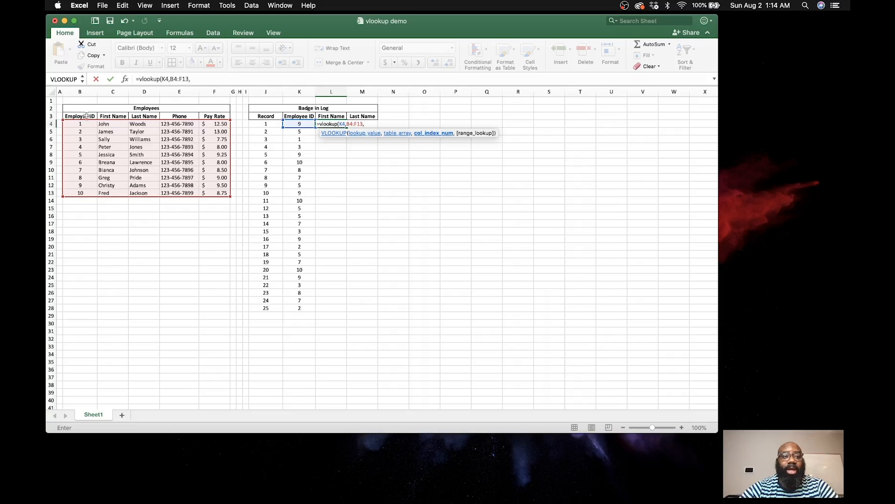
pyautogui.click(367, 124)
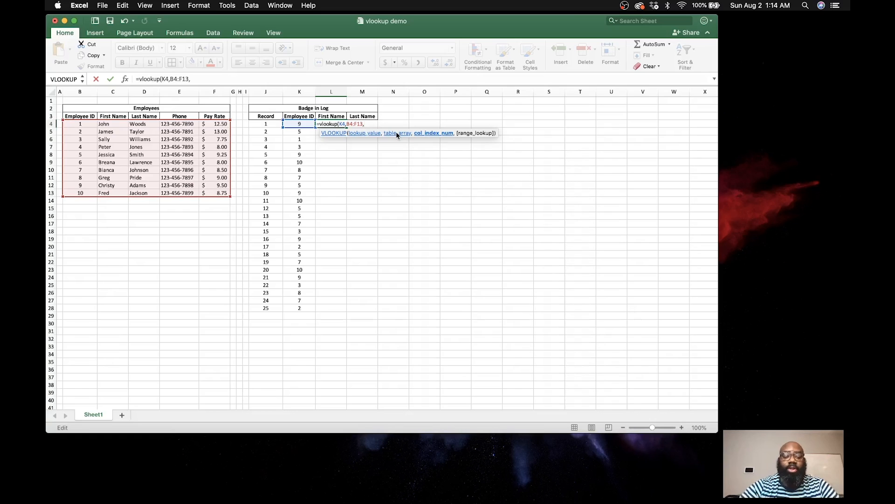
pyautogui.write('2,')
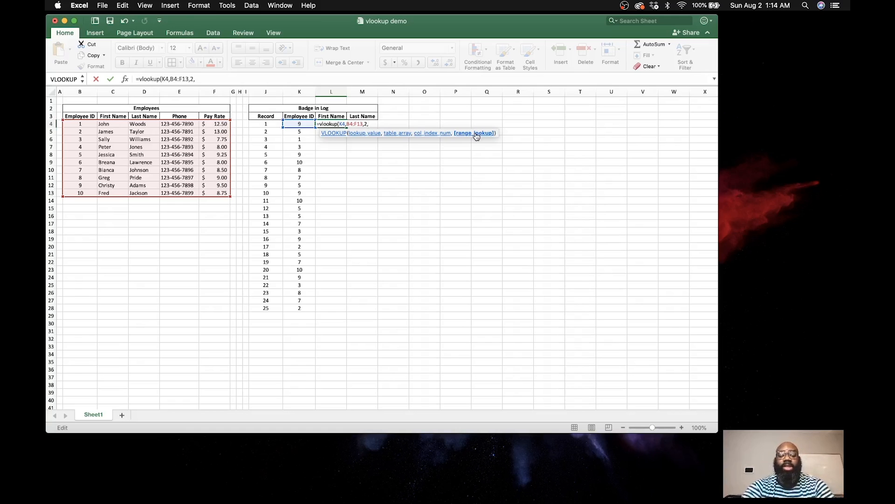
pyautogui.write('false')
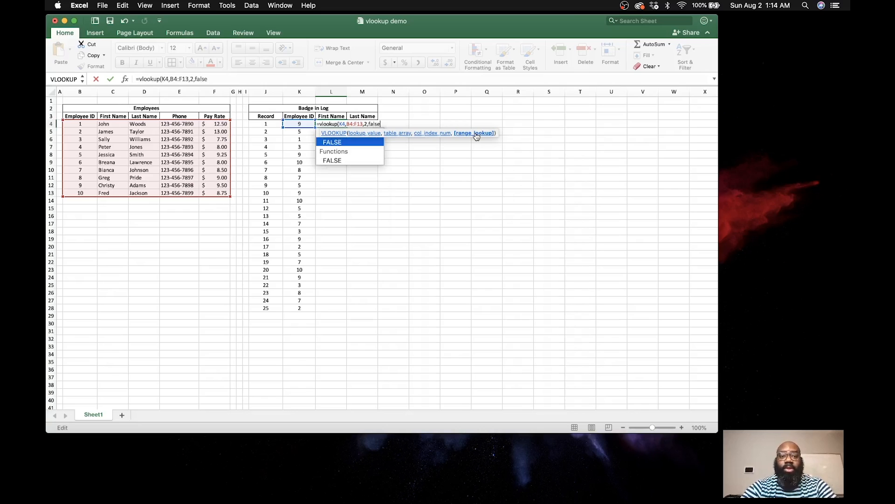
pyautogui.write(')')
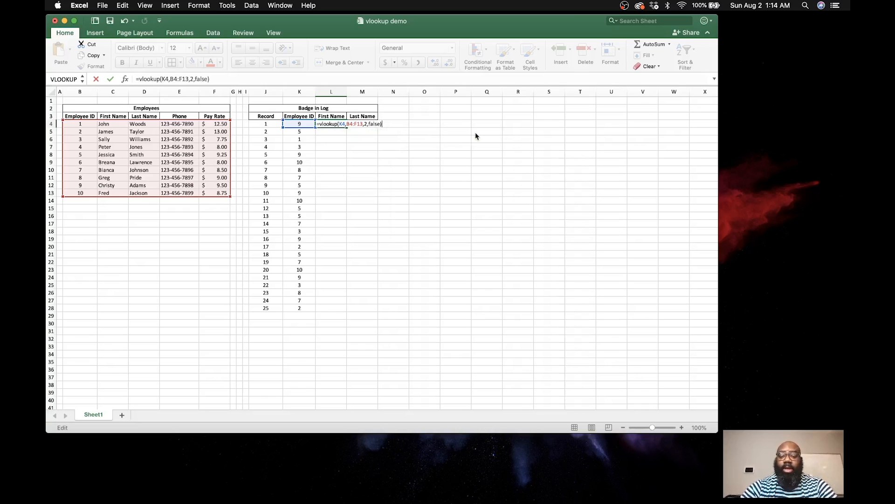
pyautogui.press('Return')
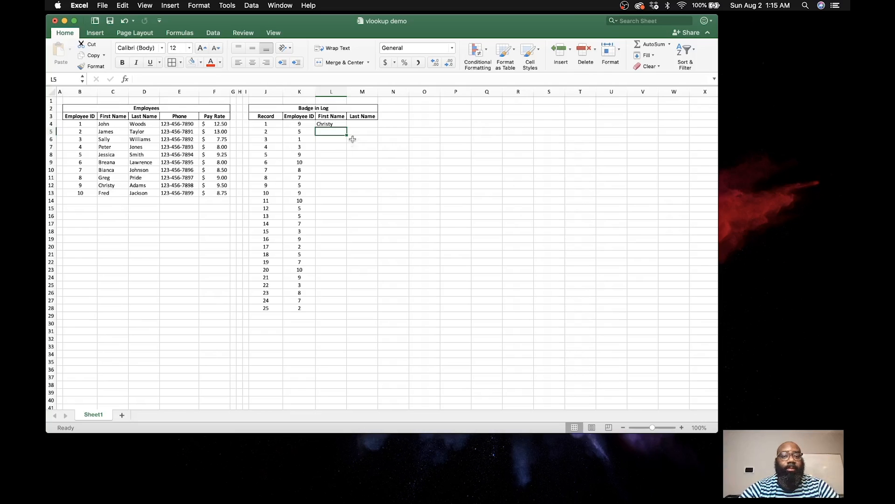
# Copy the VLOOKUP formula text from L4 into M4, the first Last Name cell of the badge log.
pyautogui.click(338, 124)
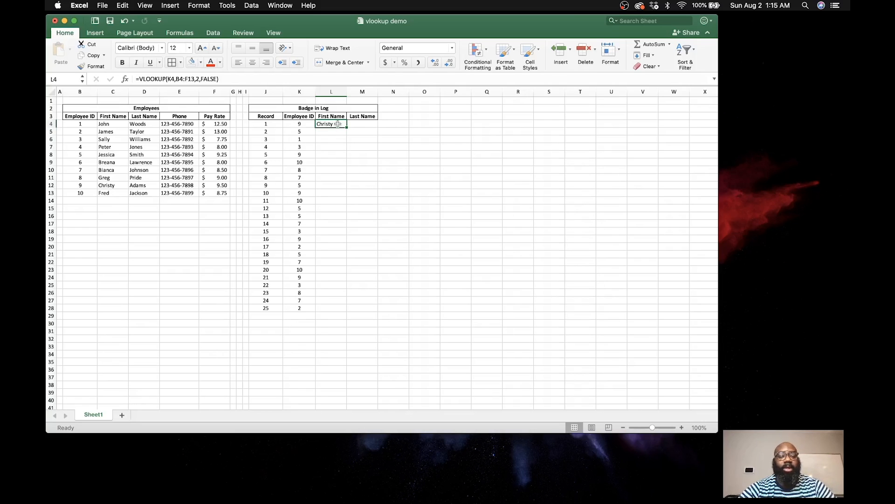
pyautogui.moveTo(221, 78); pyautogui.dragTo(112, 81)
pyautogui.press('super+c')
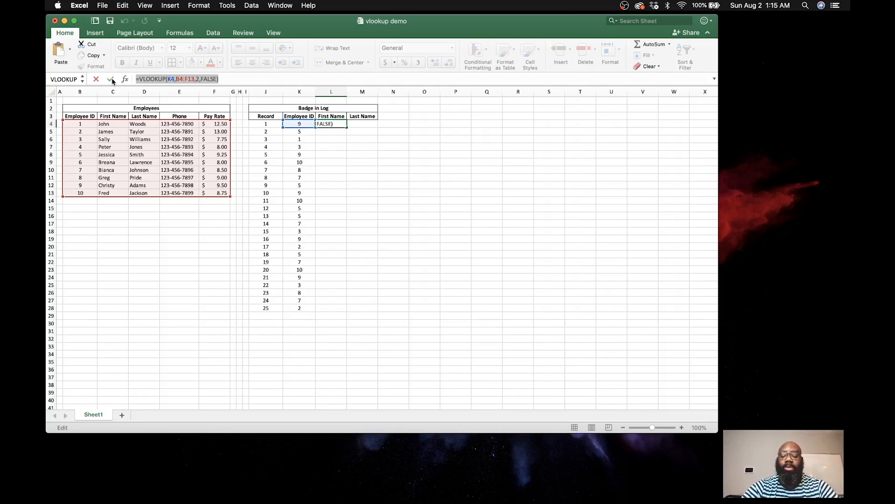
pyautogui.press('Return')
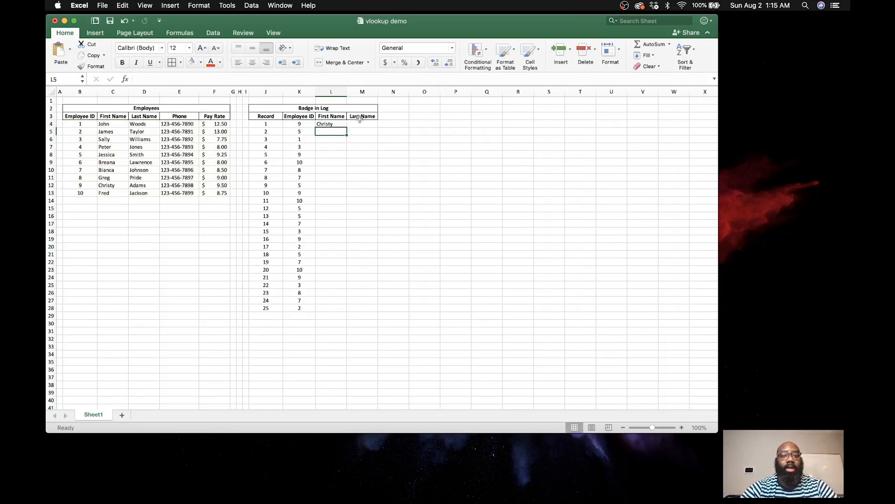
pyautogui.click(368, 125)
pyautogui.doubleClick(365, 124)
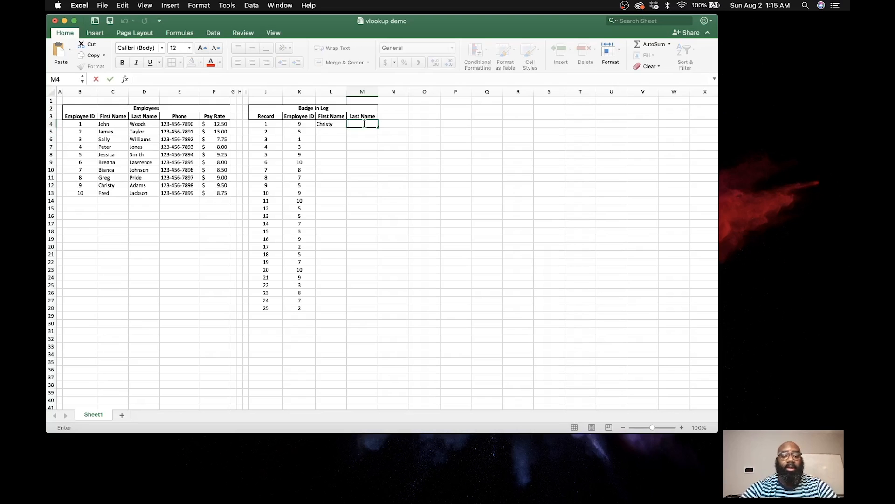
pyautogui.press('super+v')
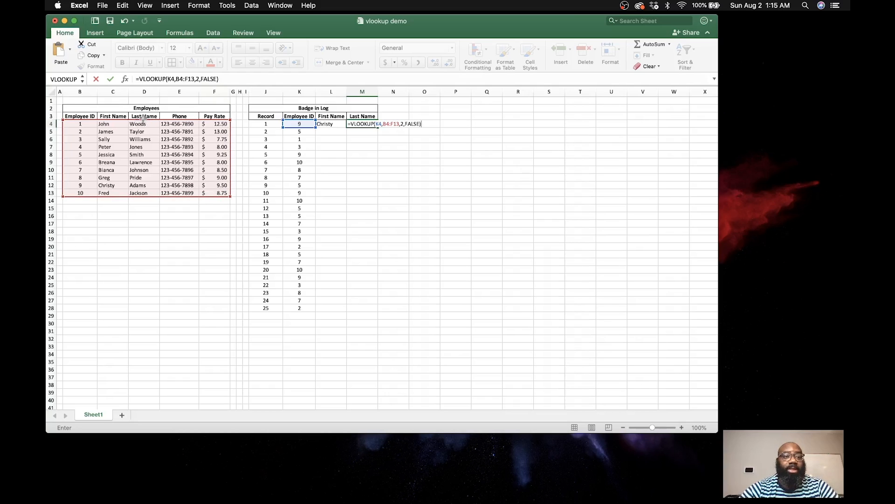
# Set the column index of the VLOOKUP formula in M4 to 3.
pyautogui.click(404, 125)
pyautogui.press('BackSpace')
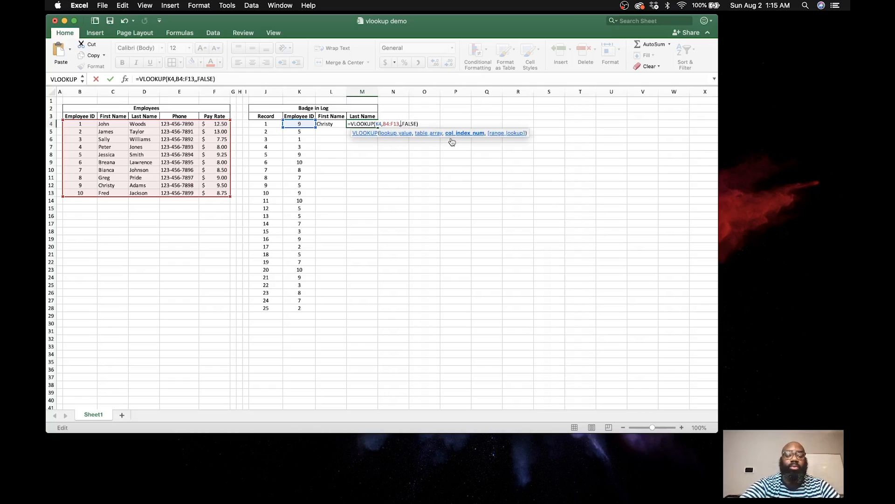
pyautogui.write('3')
pyautogui.press('Return')
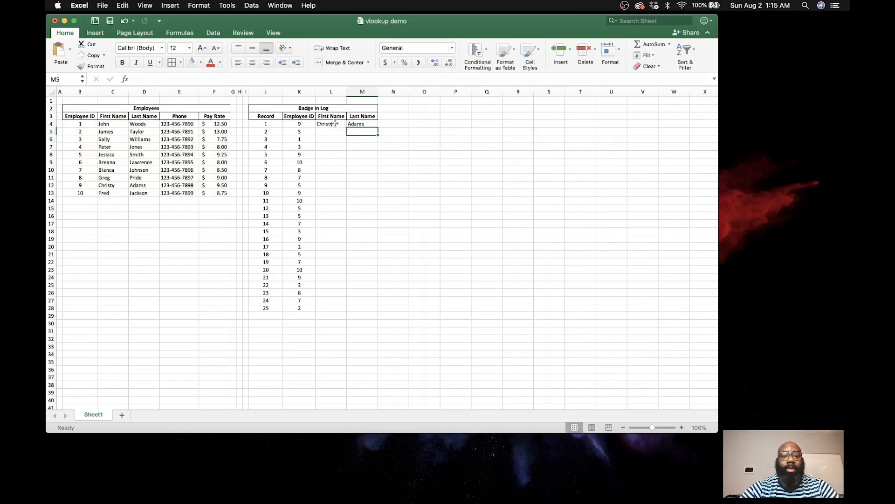
# Try to fill the formulas in L4:M4 down through row 28 of the badge log.
pyautogui.moveTo(337, 122); pyautogui.dragTo(370, 312)
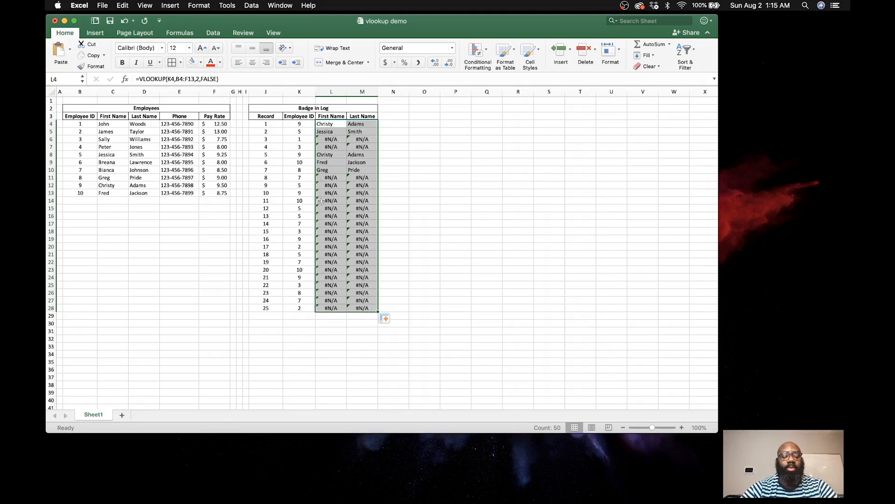
pyautogui.press('super+z')
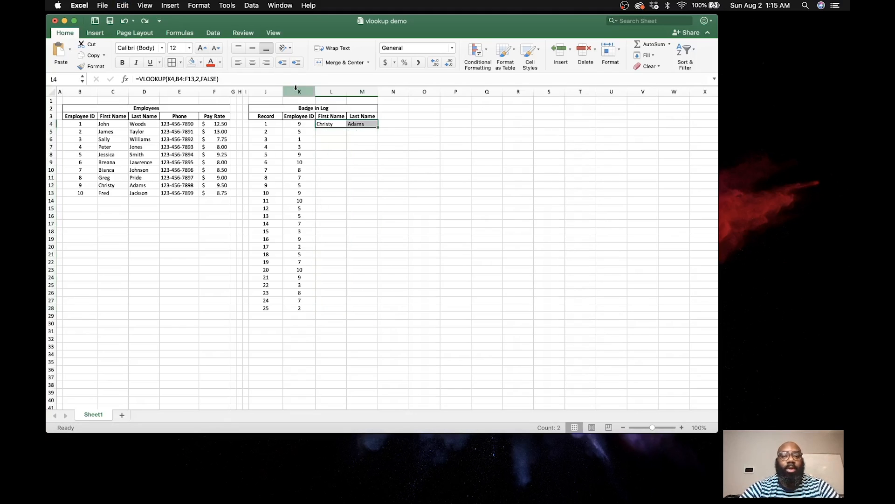
# Make the table array in the L4 VLOOKUP formula absolute as $B$4:$F$13.
pyautogui.click(328, 125)
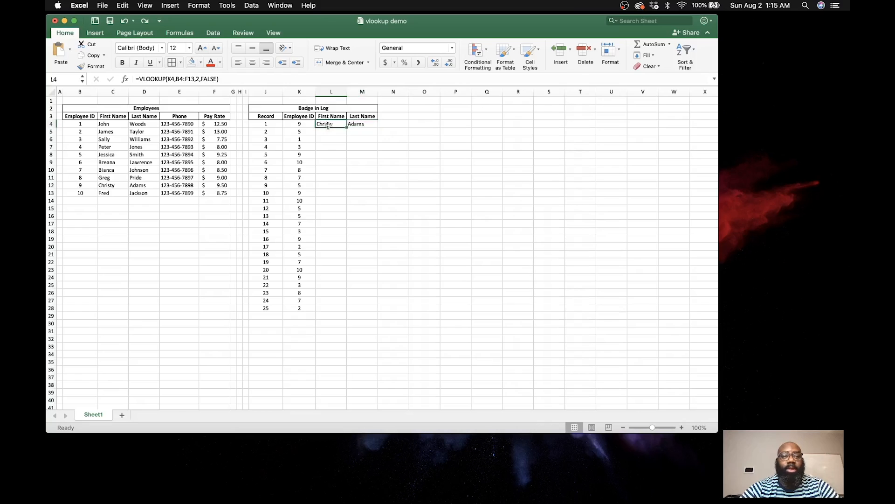
pyautogui.click(177, 79)
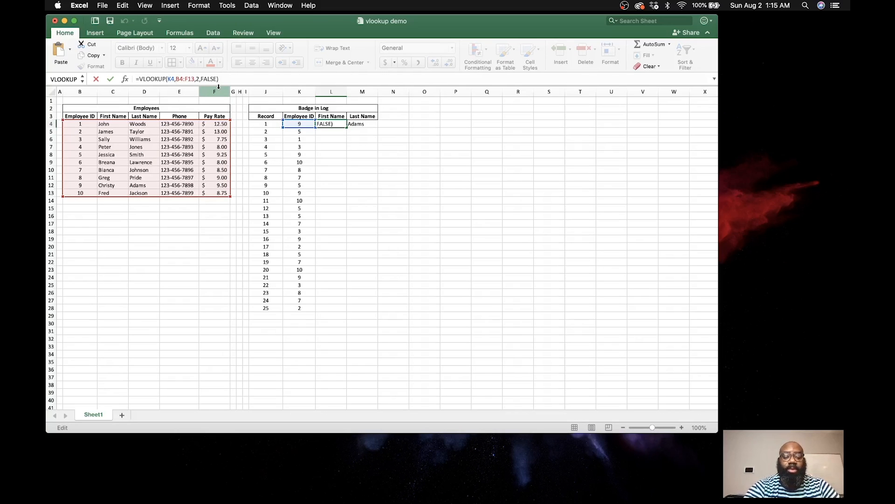
pyautogui.write('$B')
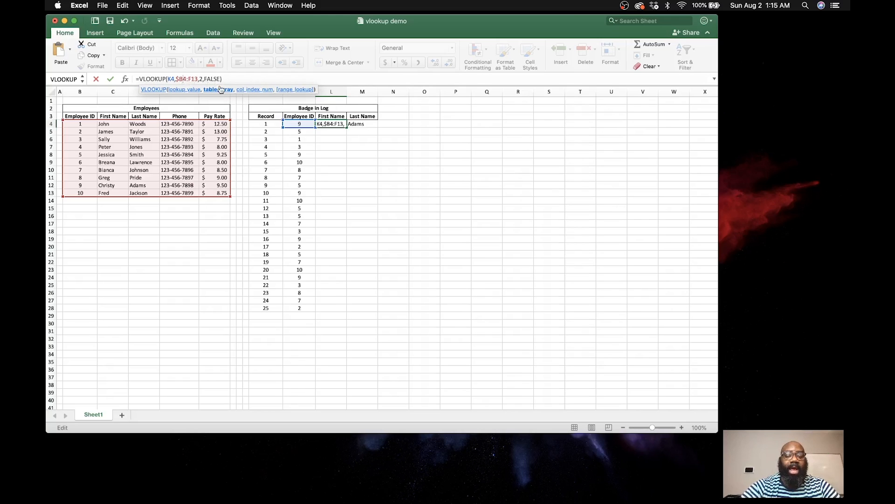
pyautogui.write('$4:')
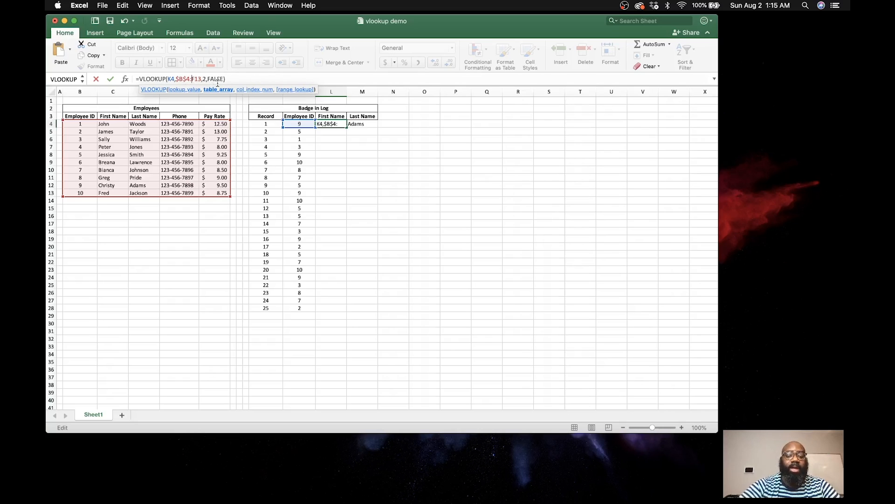
pyautogui.write('$')
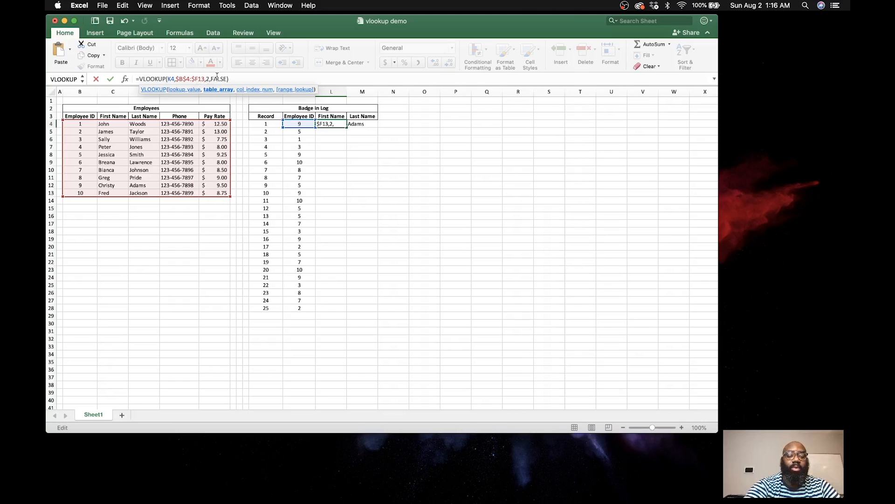
pyautogui.write('$')
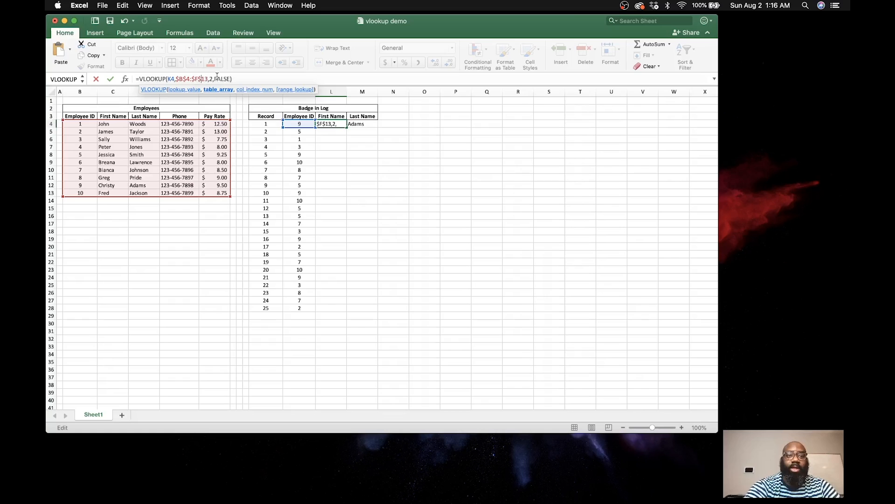
pyautogui.press('Return')
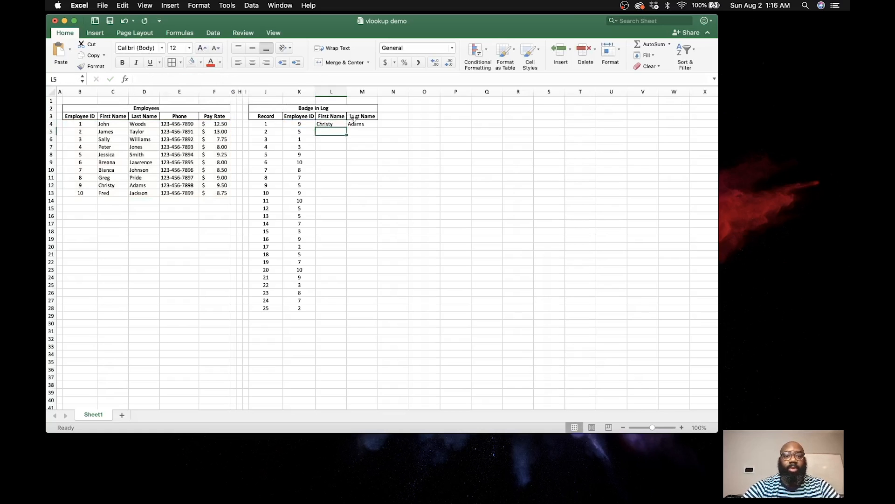
# Change the table array of the VLOOKUP formula in M4 to the absolute range $B$4:$F$13.
pyautogui.click(359, 123)
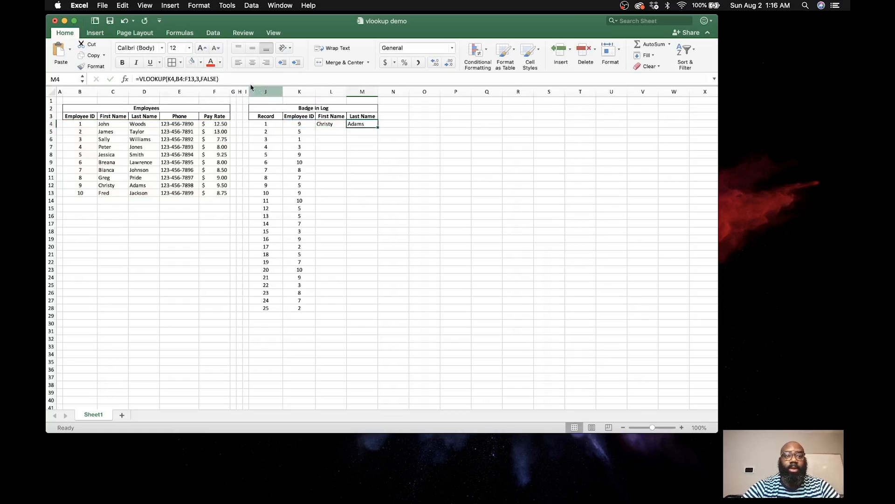
pyautogui.click(178, 79)
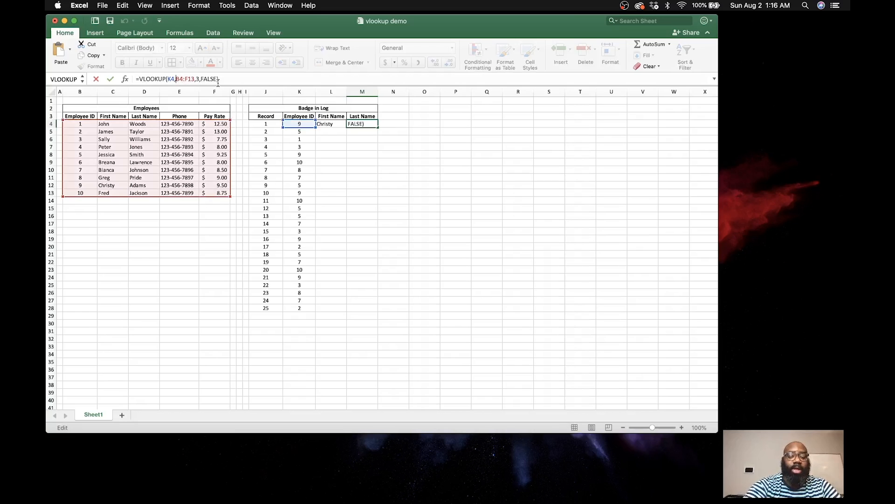
pyautogui.click(176, 80)
pyautogui.write('$')
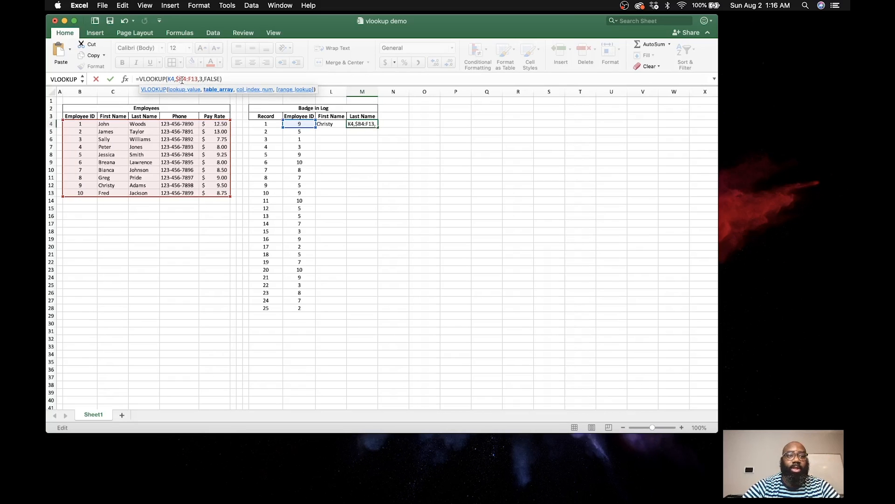
pyautogui.press('Right')
pyautogui.write('$')
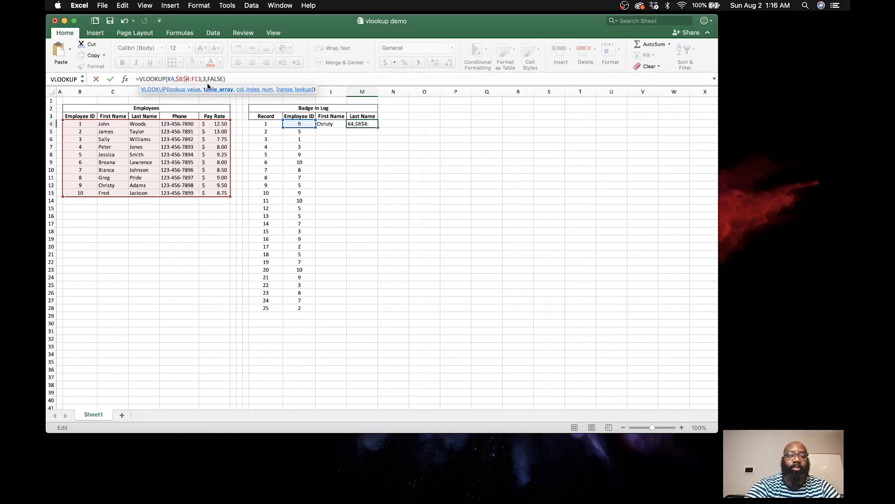
pyautogui.click(192, 80)
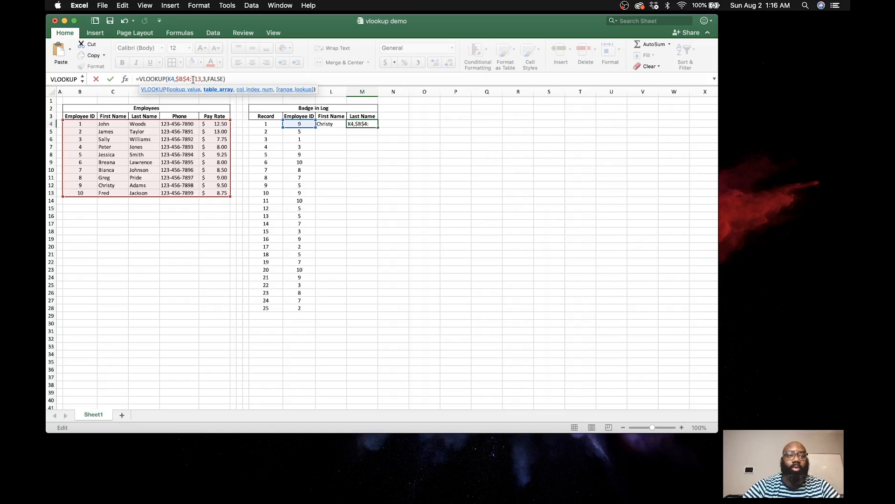
pyautogui.write('$')
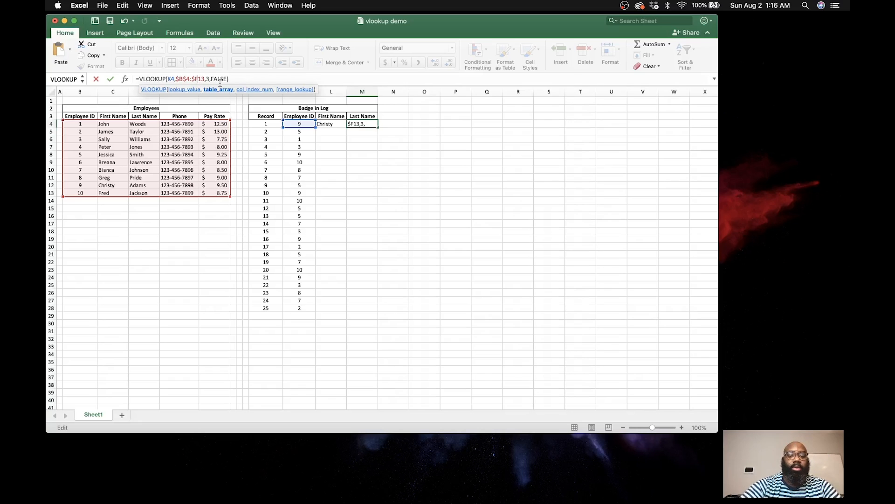
pyautogui.press('Right')
pyautogui.write('$')
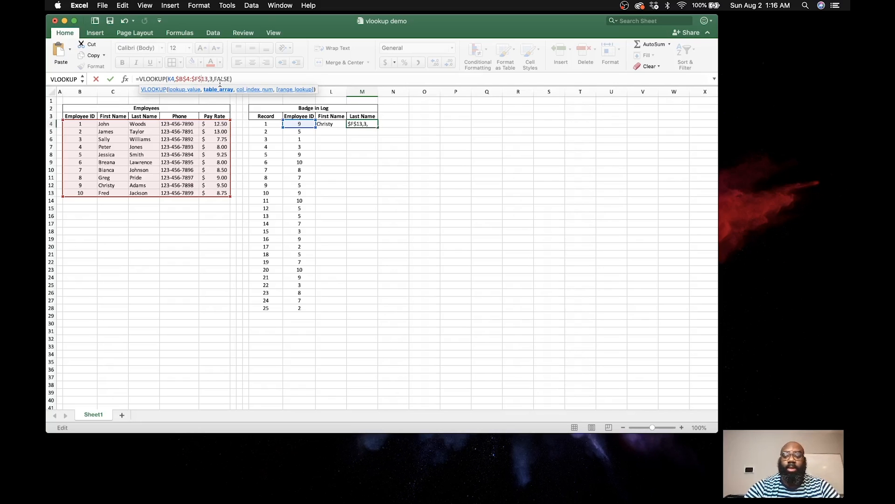
pyautogui.press('Return')
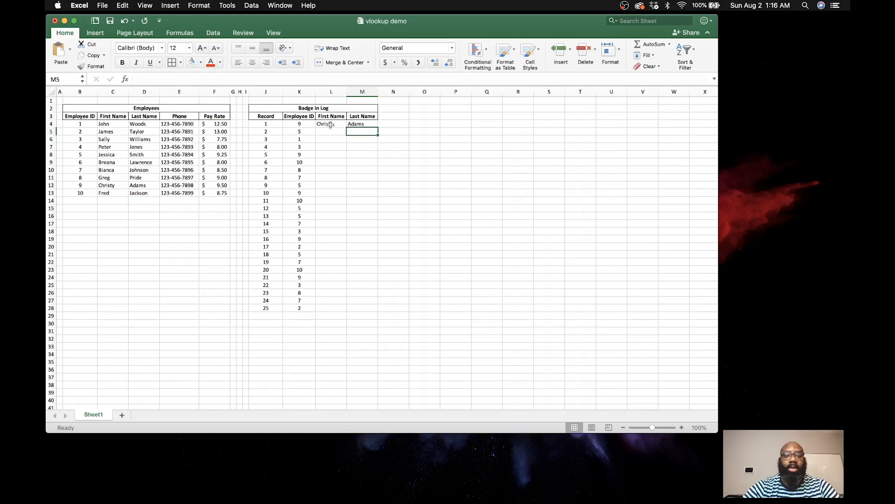
# Fill the VLOOKUP formulas in L4:M4 down through row 28 of the badge log.
pyautogui.moveTo(331, 125); pyautogui.dragTo(370, 312)
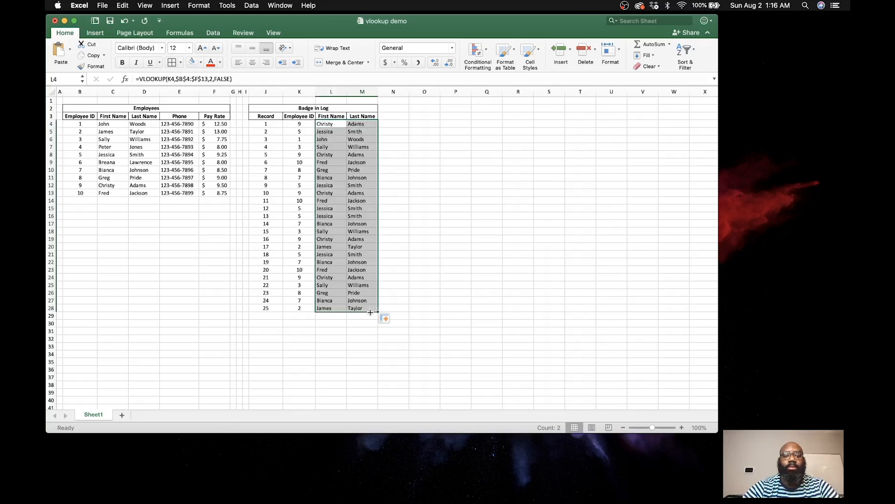